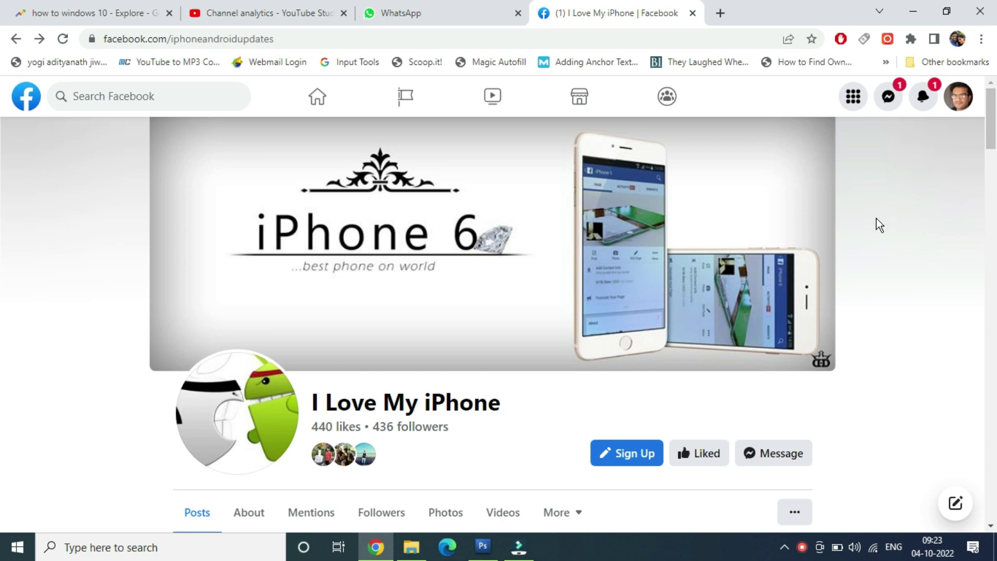
- Scroll through the I Love My iPhone page's posts and back up to the top
{"action": "scroll", "coordinate": [876, 220], "scroll_direction": "down", "scroll_amount": 5}
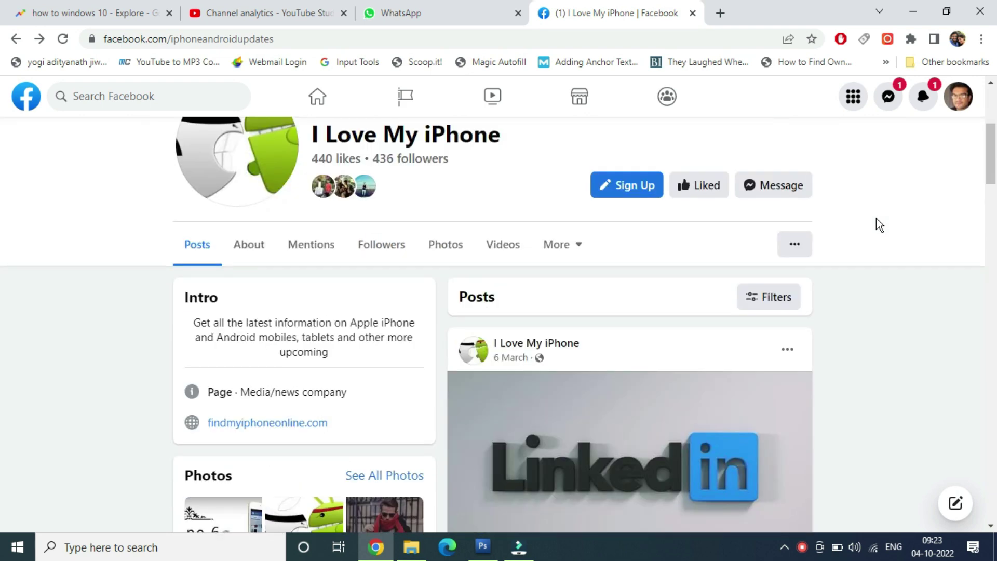
{"action": "scroll", "coordinate": [878, 224], "scroll_direction": "down", "scroll_amount": 3}
{"action": "scroll", "coordinate": [878, 224], "scroll_direction": "up", "scroll_amount": 2}
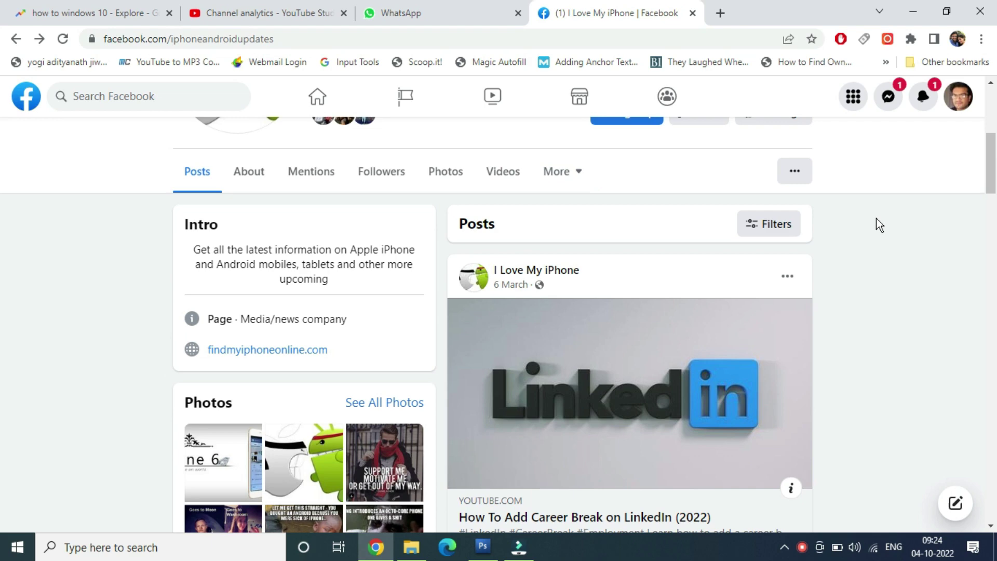
{"action": "scroll", "coordinate": [876, 218], "scroll_direction": "down", "scroll_amount": 3}
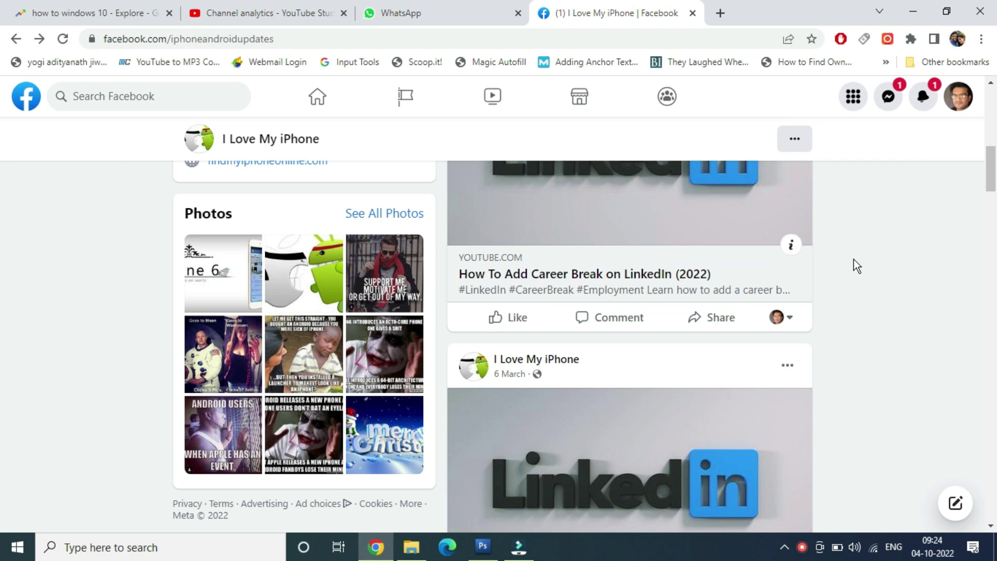
{"action": "scroll", "coordinate": [854, 259], "scroll_direction": "up", "scroll_amount": 10}
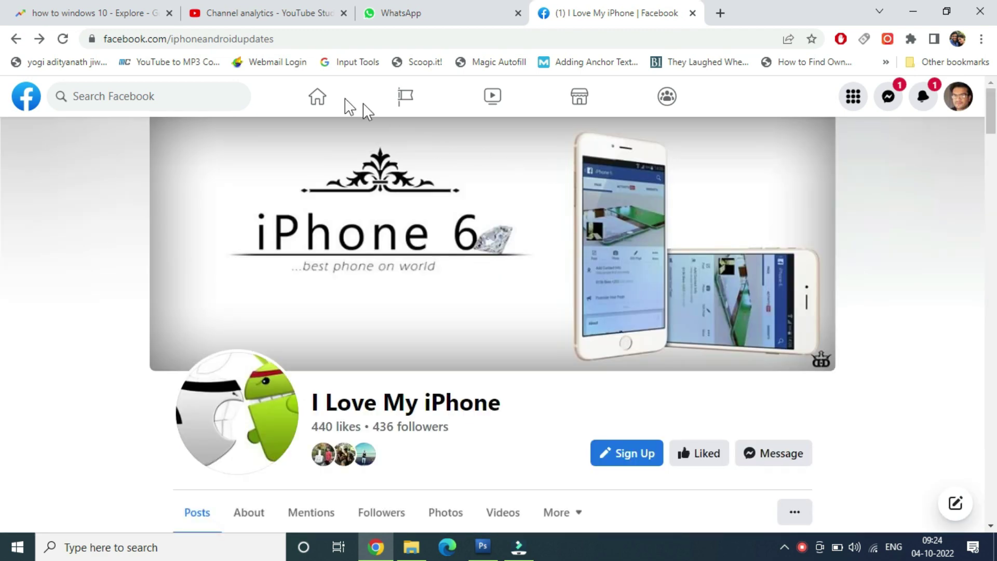
- From the Facebook home feed, expand the sidebar shortcuts with See more and launch Meta Business Suite
{"action": "left_click", "coordinate": [314, 99]}
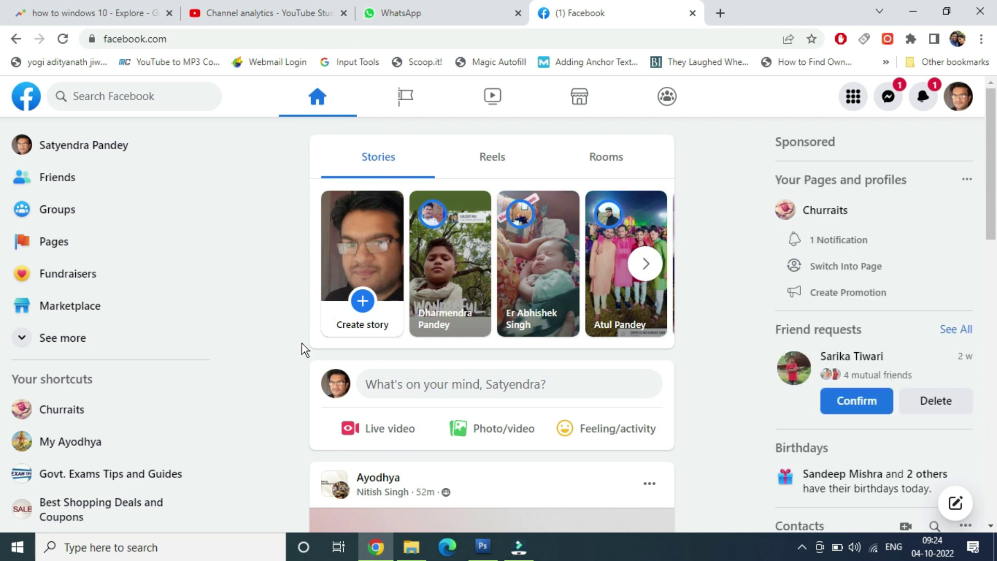
{"action": "left_click", "coordinate": [25, 338]}
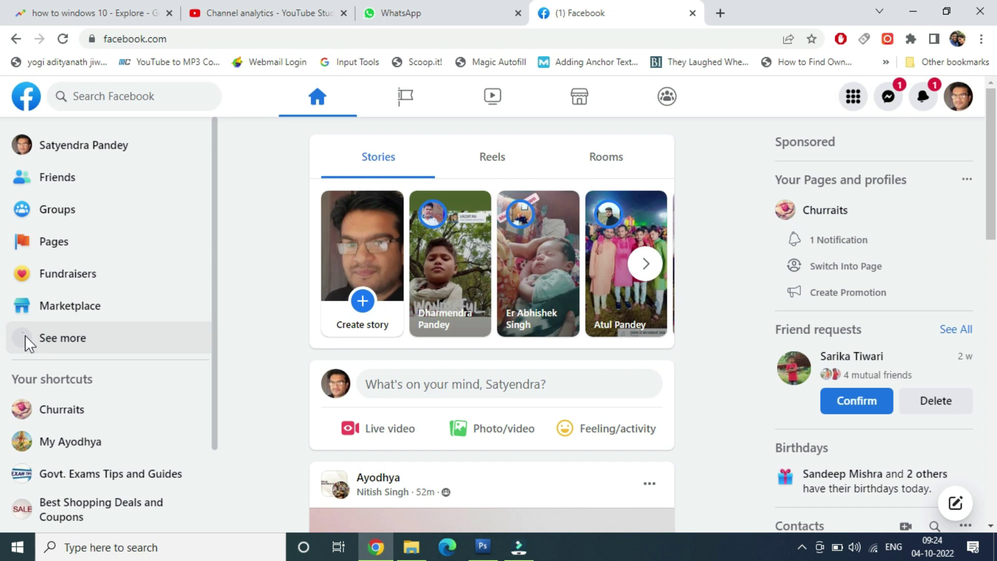
{"action": "scroll", "coordinate": [95, 325], "scroll_direction": "down", "scroll_amount": 1}
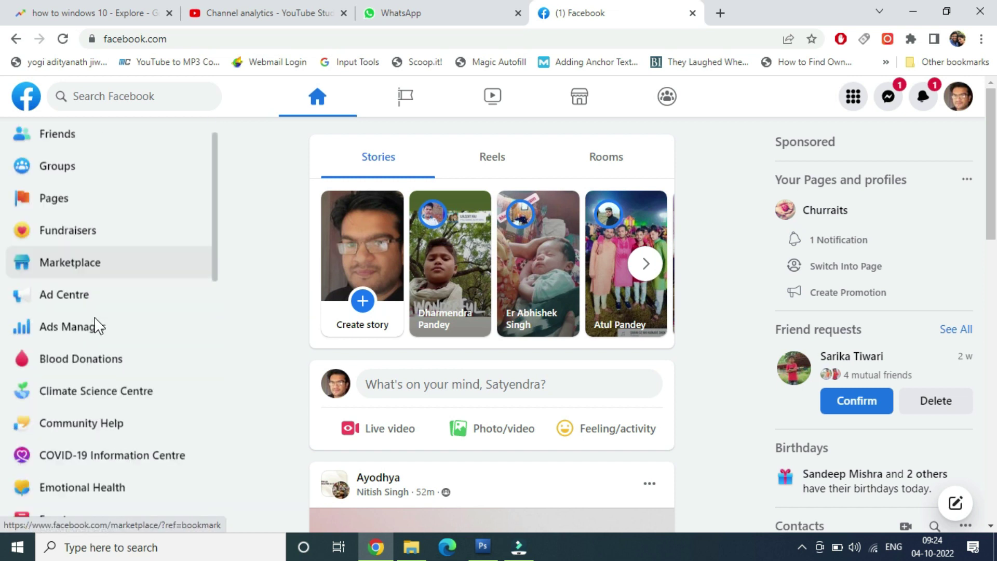
{"action": "scroll", "coordinate": [96, 325], "scroll_direction": "down", "scroll_amount": 3}
{"action": "scroll", "coordinate": [98, 325], "scroll_direction": "down", "scroll_amount": 4}
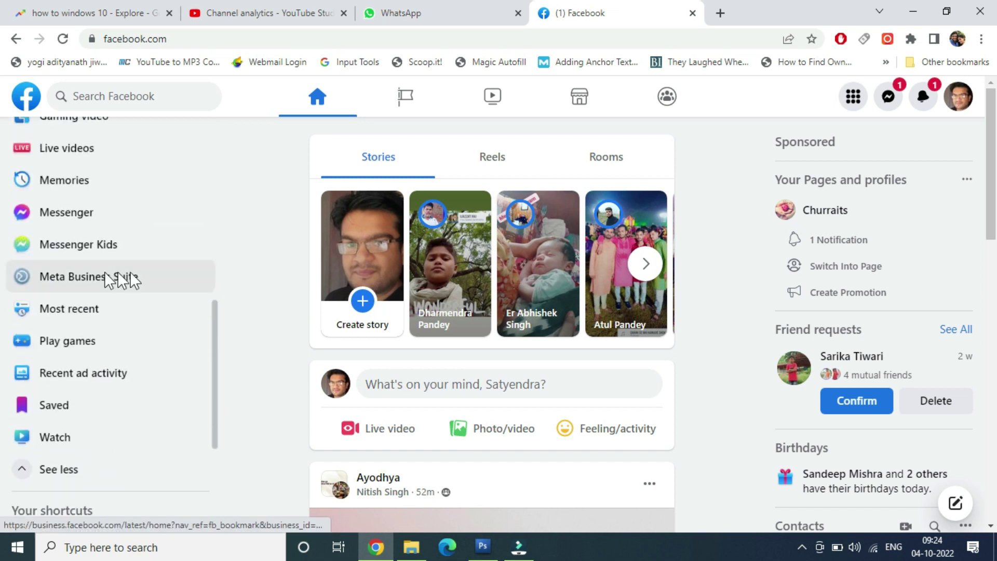
{"action": "left_click", "coordinate": [58, 275]}
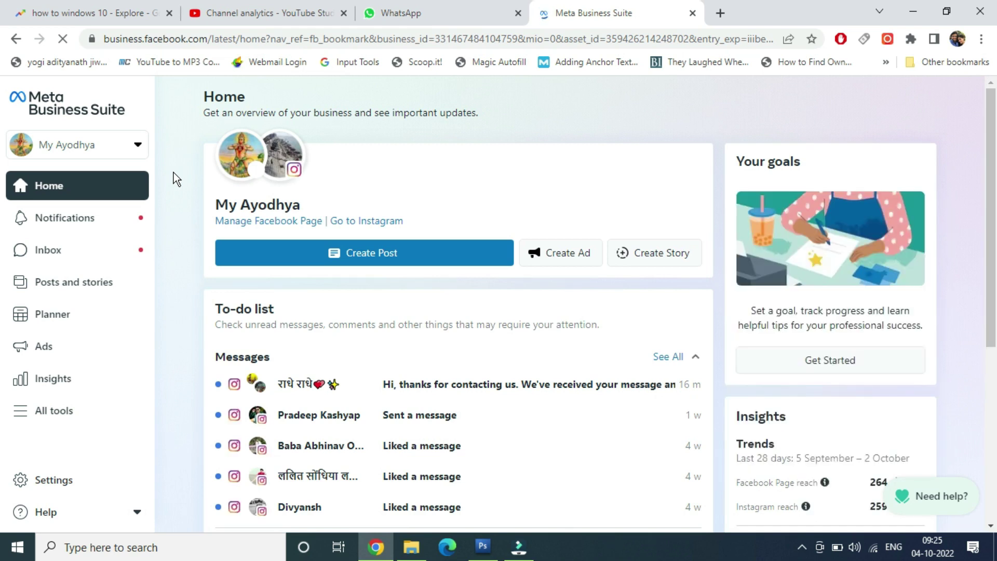
- Open the account switcher under the logo and scroll through the business accounts and their Pages
{"action": "left_click", "coordinate": [136, 147]}
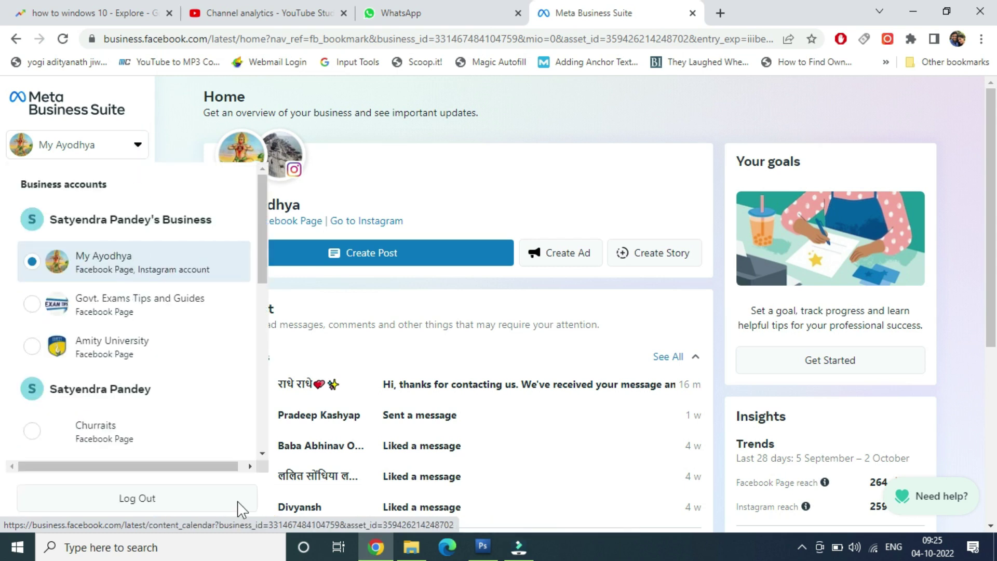
{"action": "left_click", "coordinate": [268, 482]}
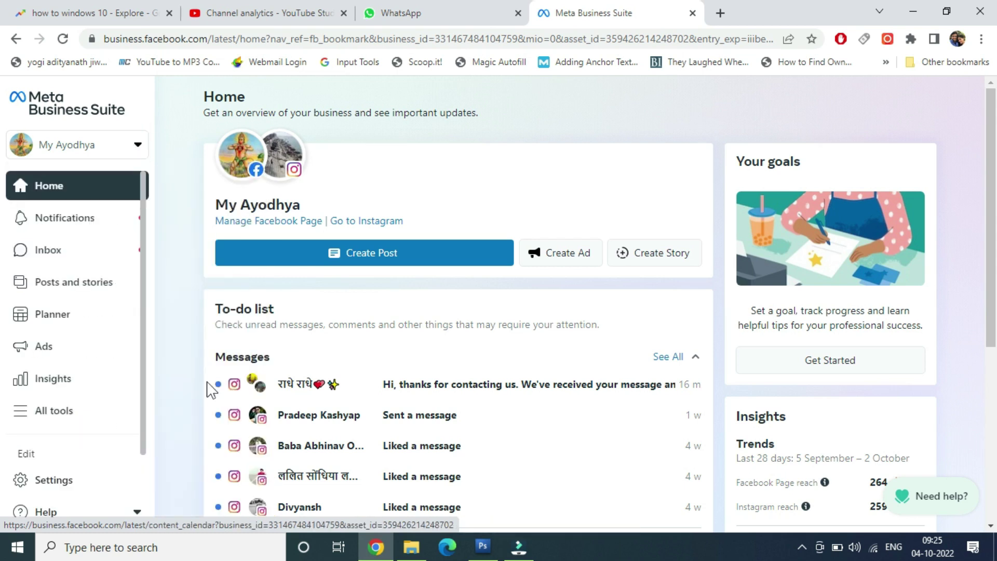
{"action": "left_click", "coordinate": [138, 146]}
{"action": "left_click", "coordinate": [138, 147]}
{"action": "left_click", "coordinate": [138, 146]}
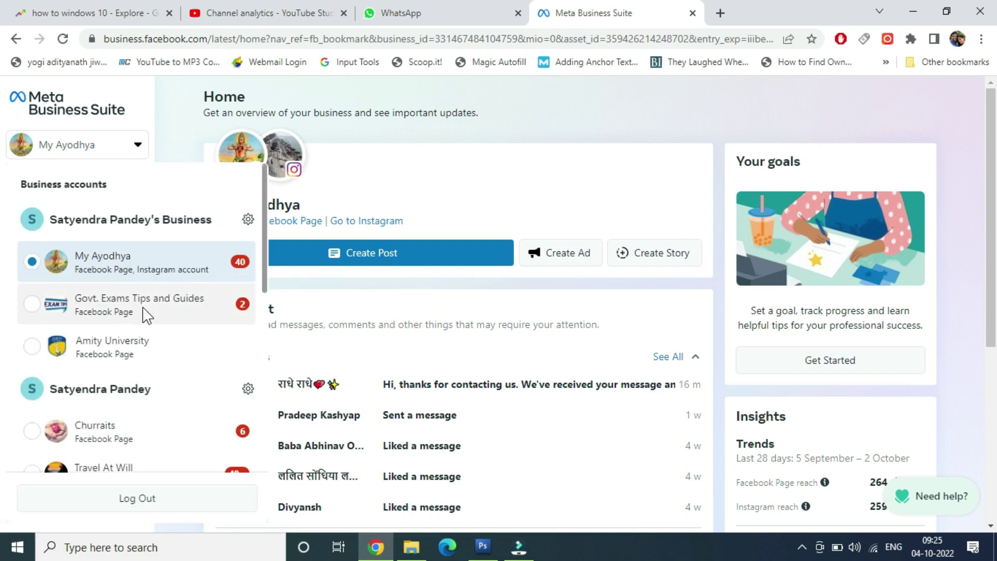
{"action": "scroll", "coordinate": [147, 314], "scroll_direction": "down", "scroll_amount": 3}
{"action": "scroll", "coordinate": [144, 313], "scroll_direction": "down", "scroll_amount": 3}
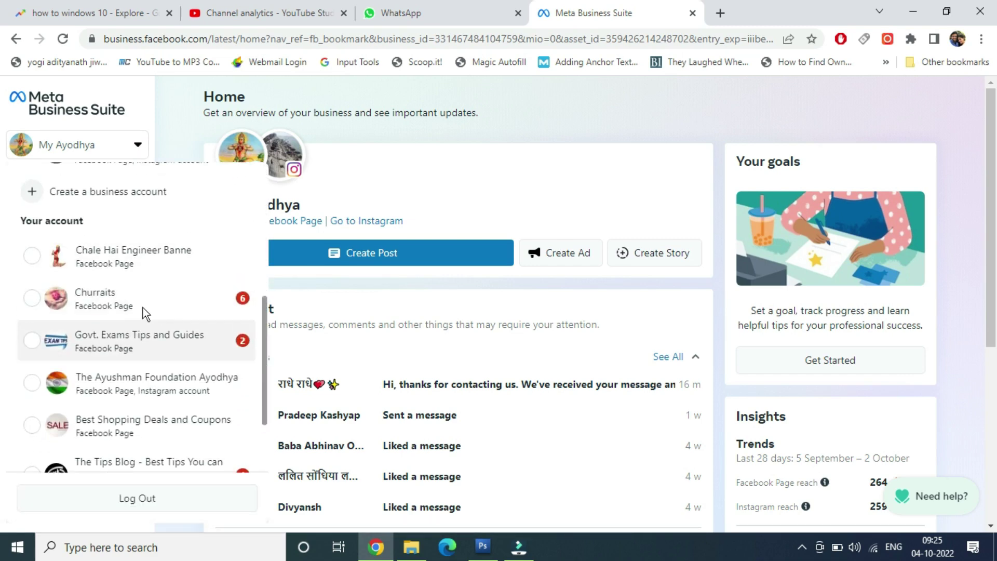
{"action": "scroll", "coordinate": [144, 314], "scroll_direction": "up", "scroll_amount": 6}
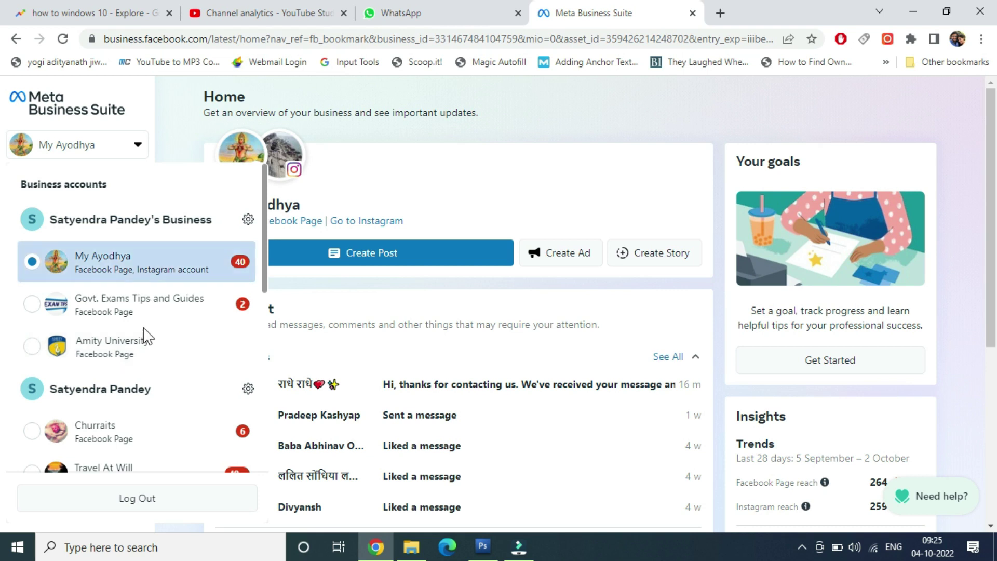
{"action": "scroll", "coordinate": [142, 326], "scroll_direction": "down", "scroll_amount": 1}
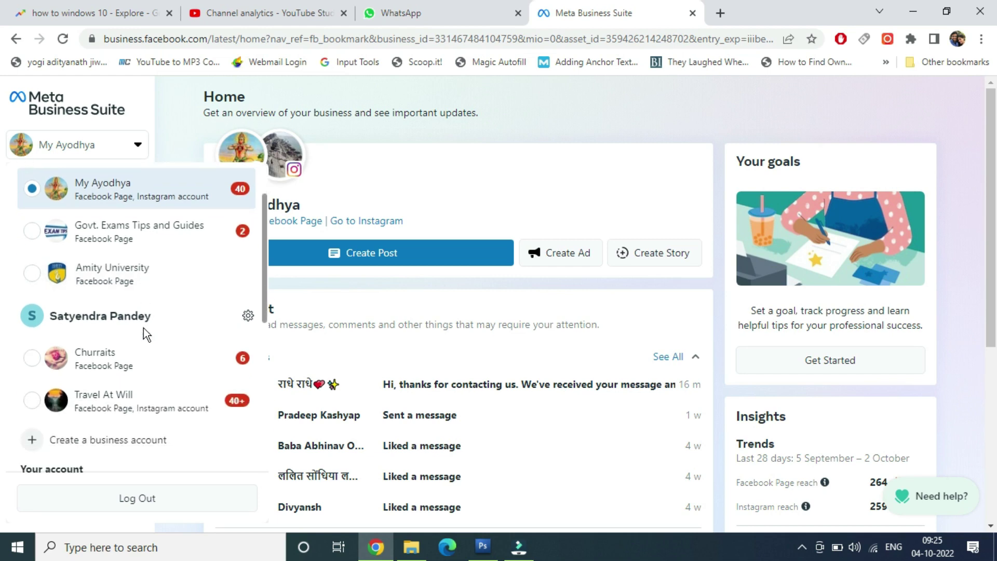
{"action": "scroll", "coordinate": [144, 329], "scroll_direction": "down", "scroll_amount": 3}
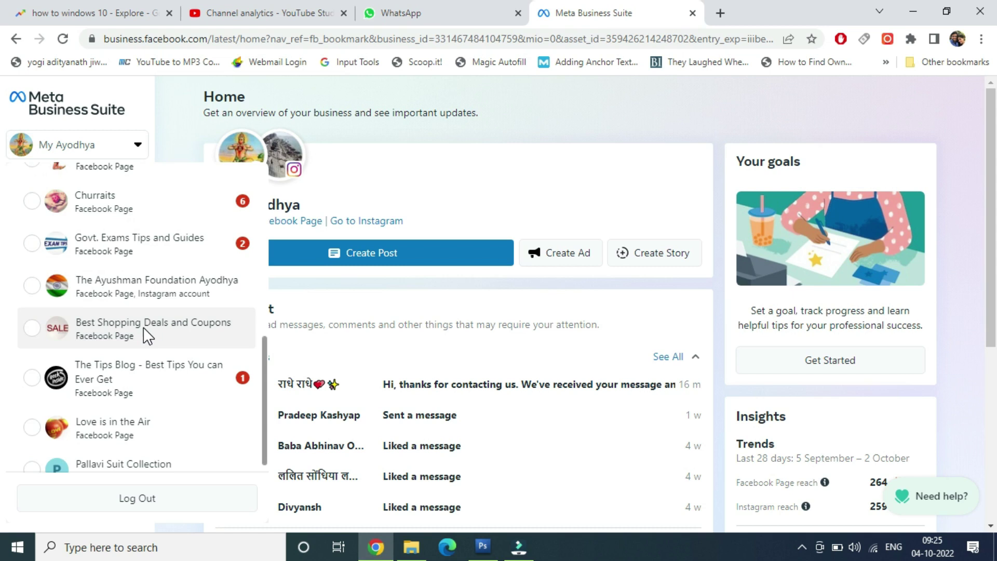
{"action": "scroll", "coordinate": [147, 337], "scroll_direction": "up", "scroll_amount": 5}
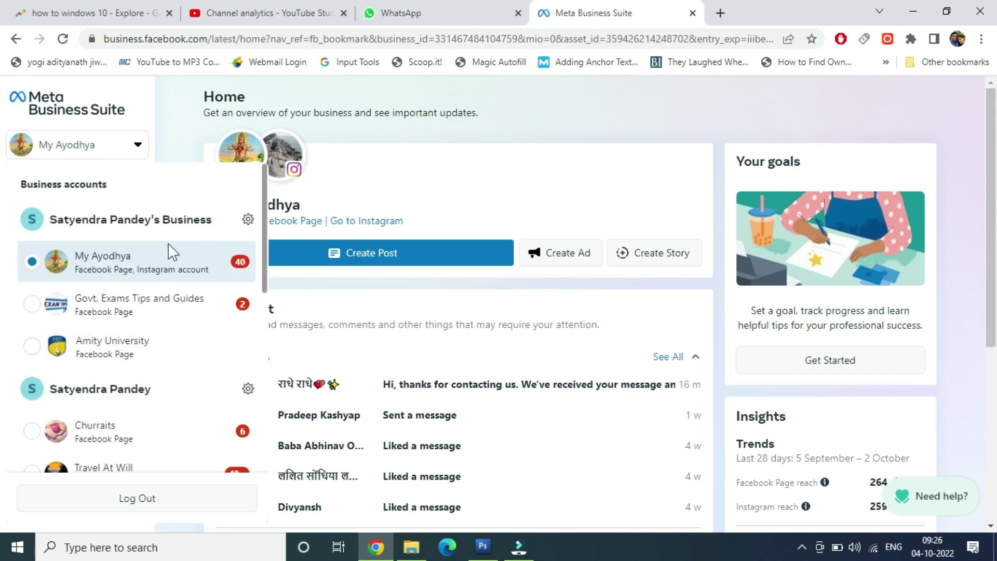
- Open the business account's Settings > People page from its gear icon in the switcher
{"action": "left_click", "coordinate": [250, 214]}
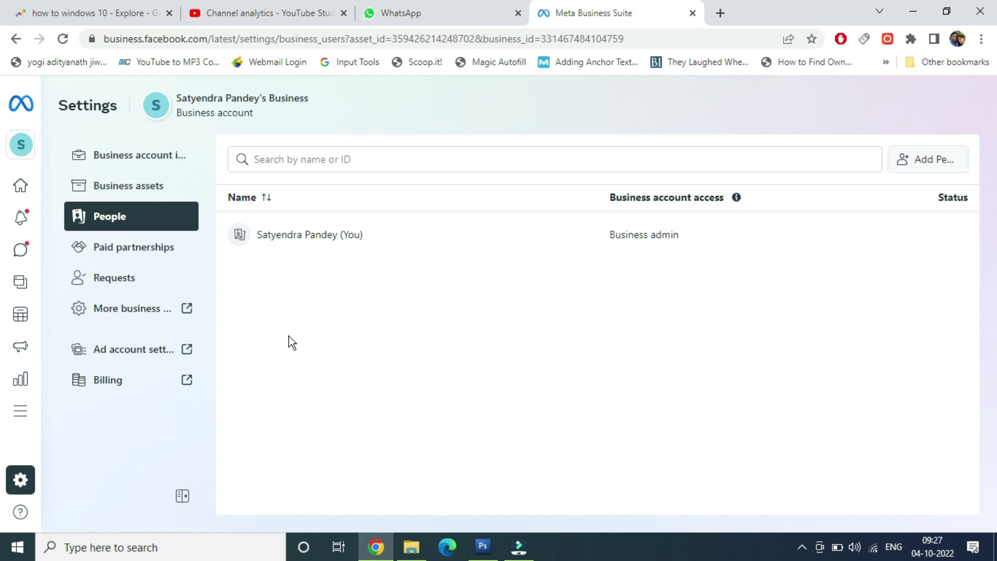
- In Business assets, filter to Pages and open the I Love My iPhone Page's summary
{"action": "left_click", "coordinate": [115, 187]}
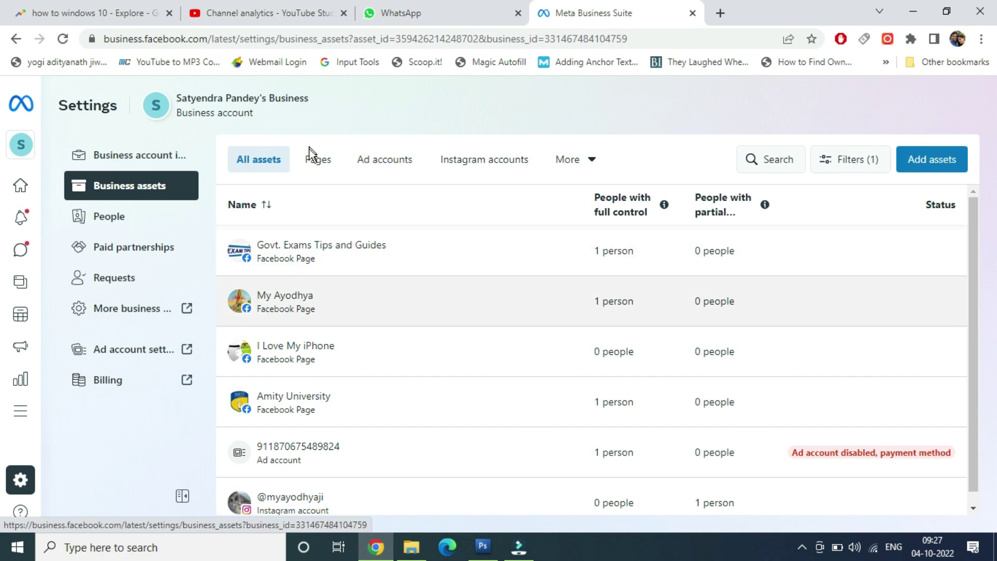
{"action": "left_click", "coordinate": [322, 165]}
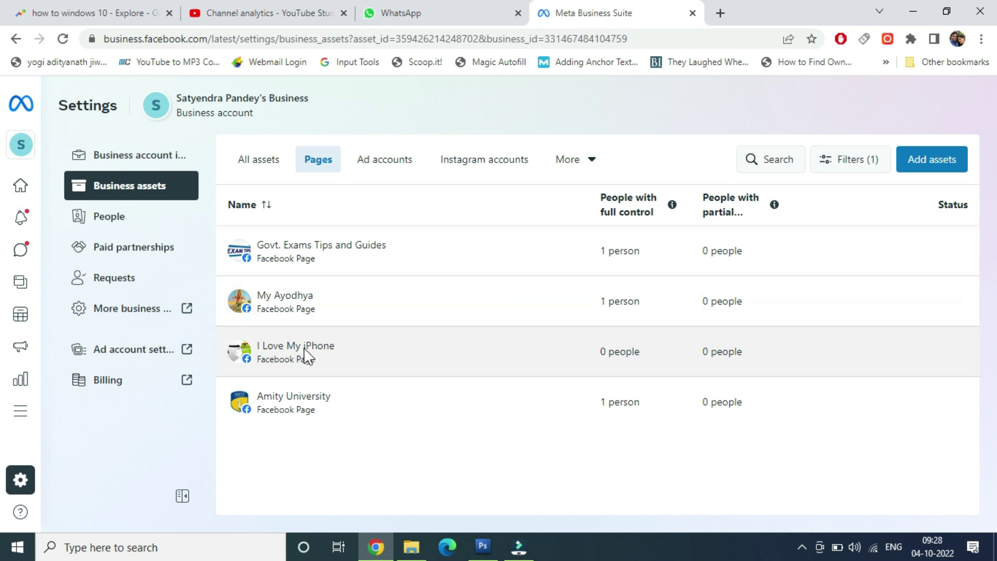
{"action": "left_click", "coordinate": [304, 349]}
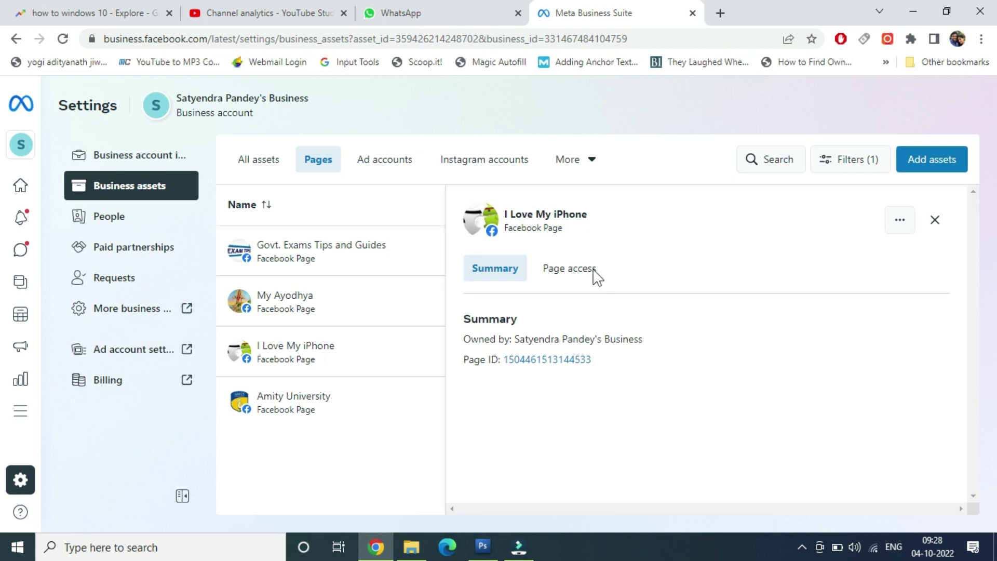
- Show the I Love My iPhone Page's access tab, which lists 0 people
{"action": "left_click", "coordinate": [573, 270]}
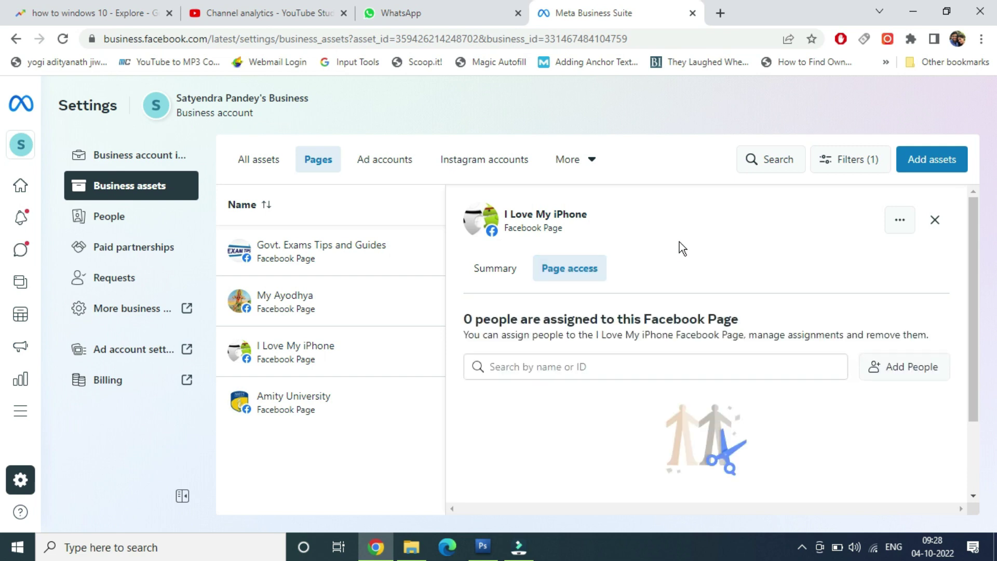
- Add the one listed person to the Page with the Full control 'Everything' toggle on
{"action": "left_click", "coordinate": [891, 365]}
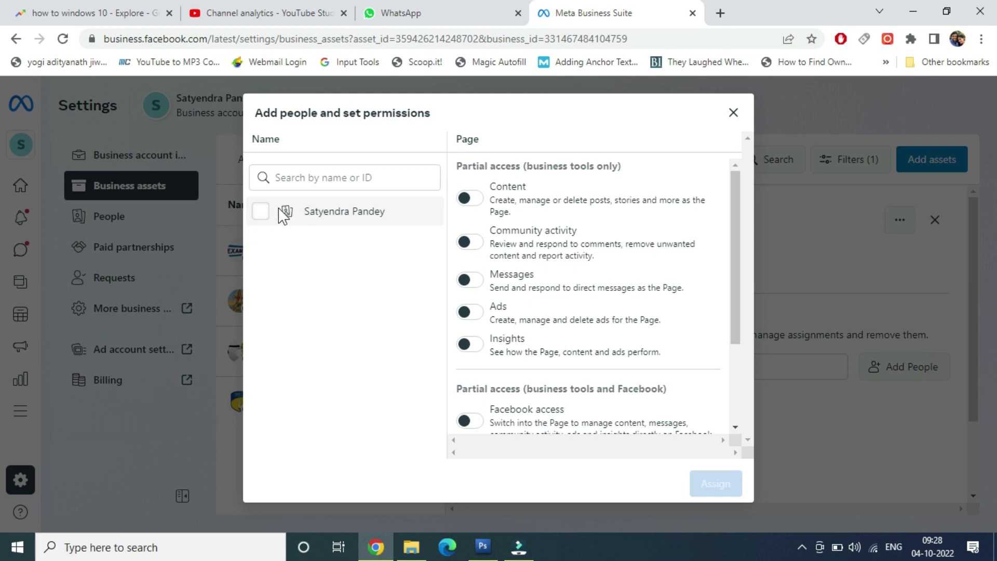
{"action": "left_click", "coordinate": [262, 214]}
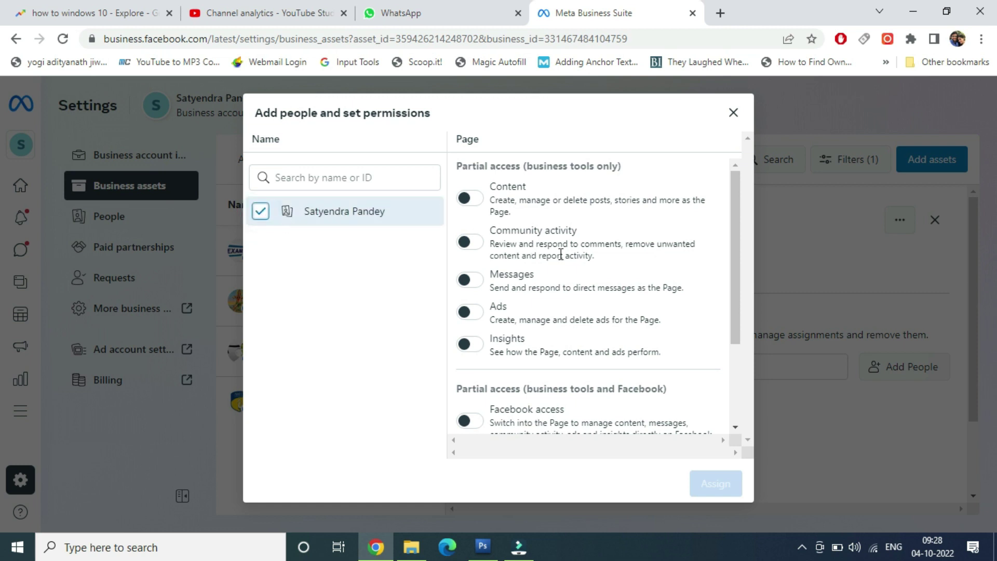
{"action": "scroll", "coordinate": [561, 254], "scroll_direction": "down", "scroll_amount": 3}
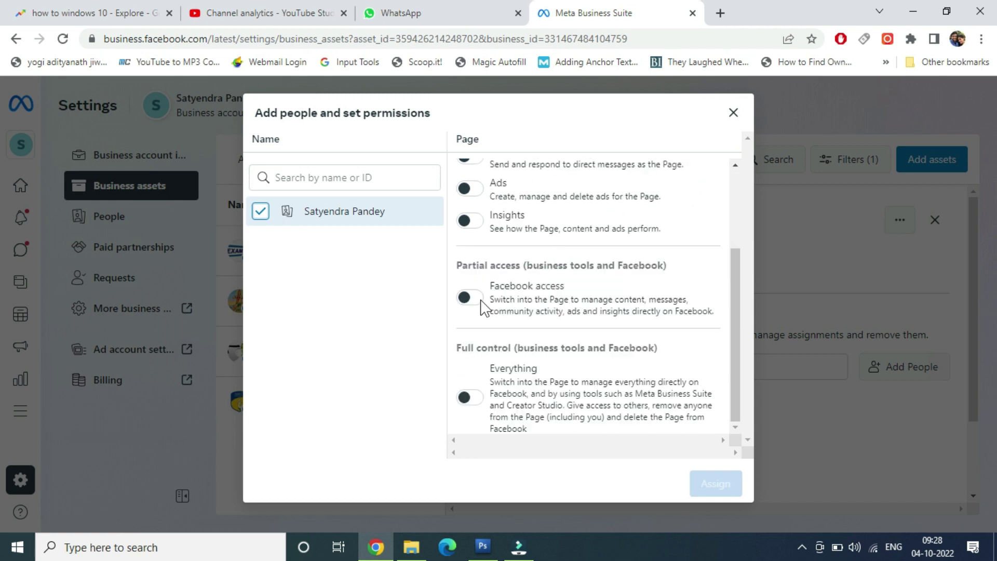
{"action": "left_click", "coordinate": [471, 398]}
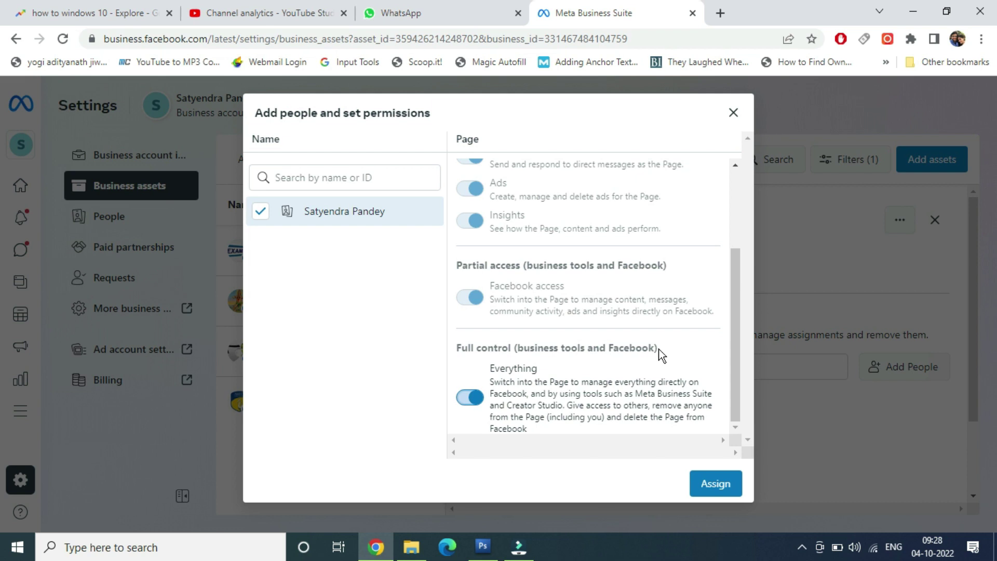
{"action": "scroll", "coordinate": [660, 356], "scroll_direction": "up", "scroll_amount": 3}
{"action": "scroll", "coordinate": [660, 356], "scroll_direction": "down", "scroll_amount": 3}
- Assign the full-control permission, confirm with Done, and view All assets with access counts
{"action": "left_click", "coordinate": [716, 483]}
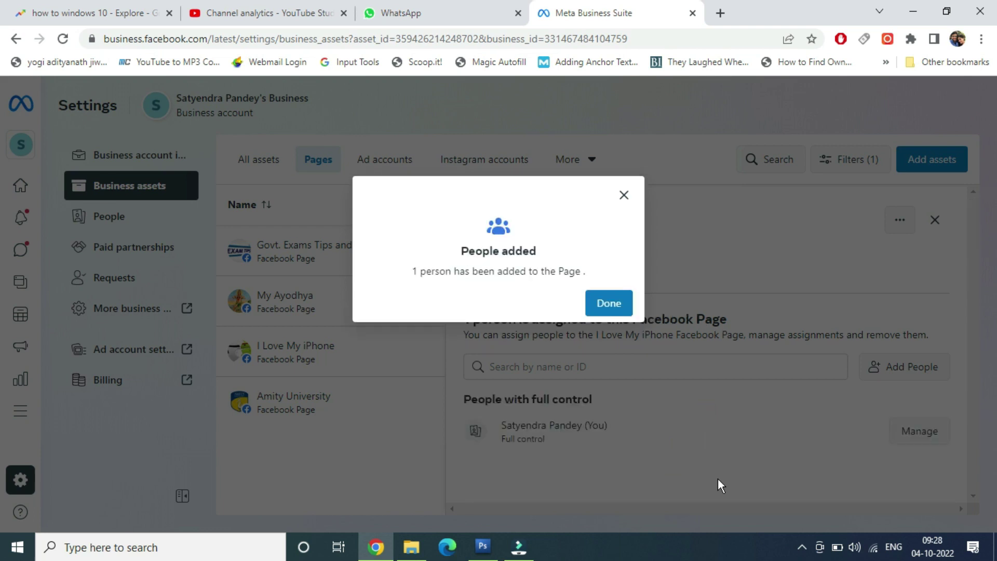
{"action": "left_click", "coordinate": [608, 302]}
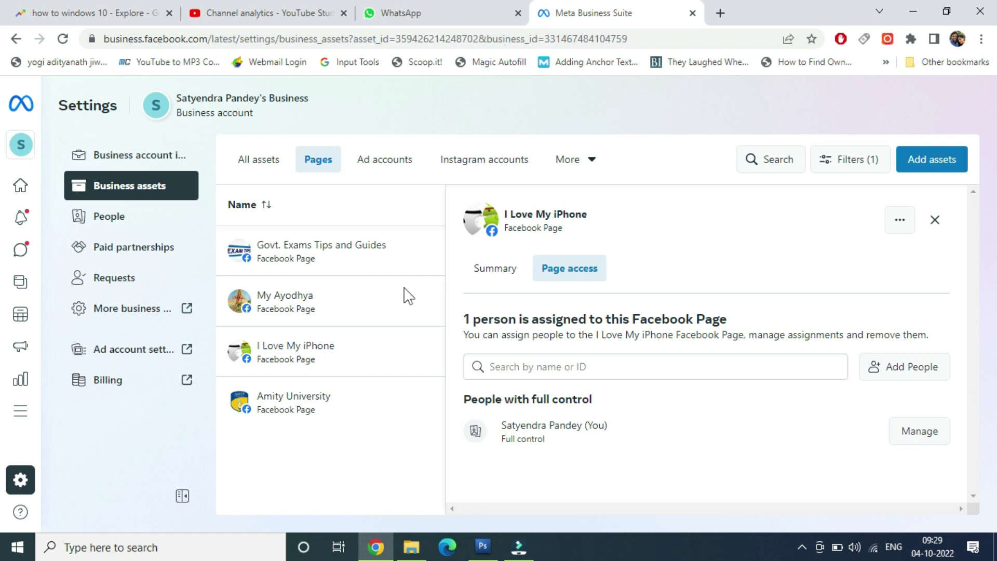
{"action": "left_click", "coordinate": [255, 162]}
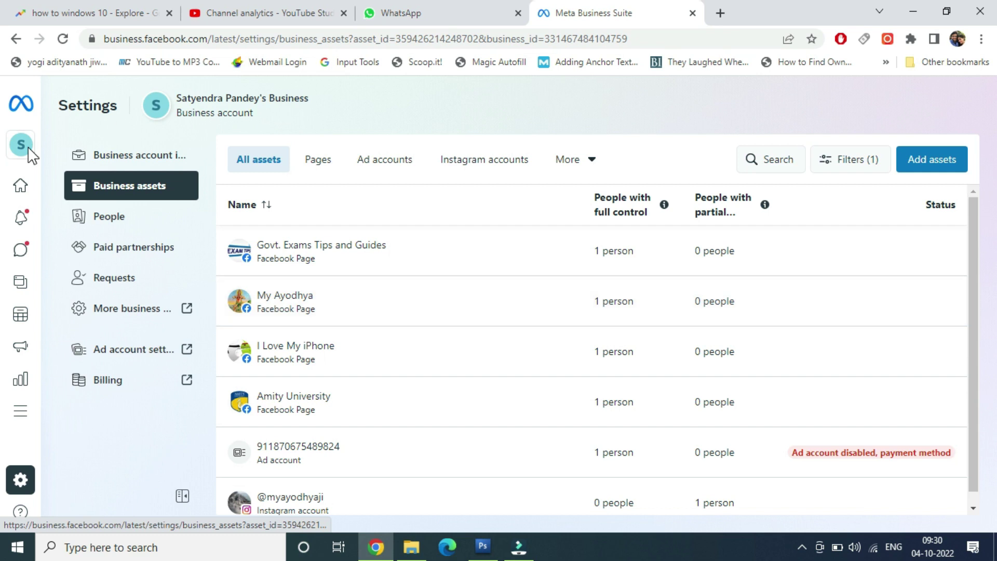
- Expand the left rail and open the business account switcher
{"action": "mouse_move", "coordinate": [28, 153]}
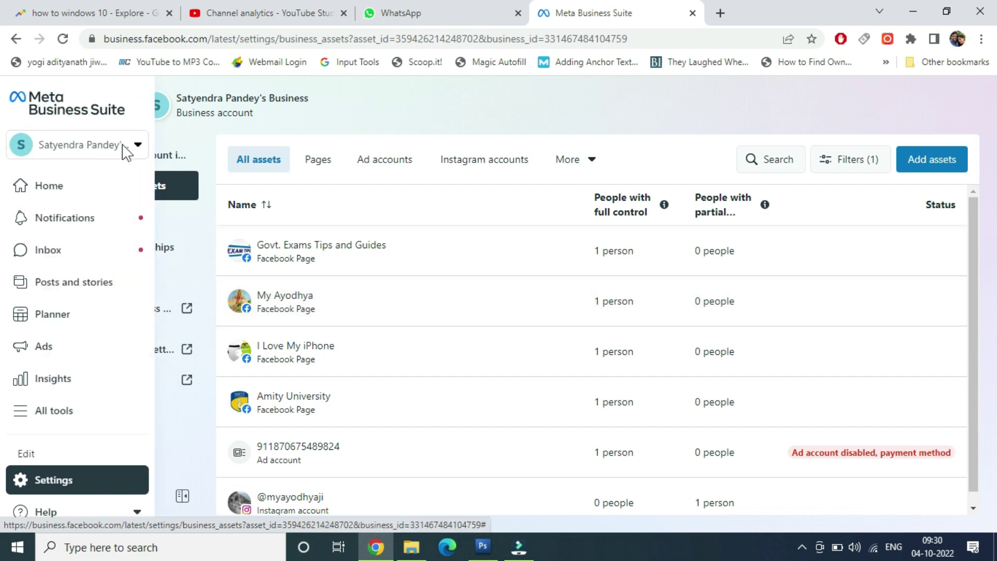
{"action": "left_click", "coordinate": [138, 150]}
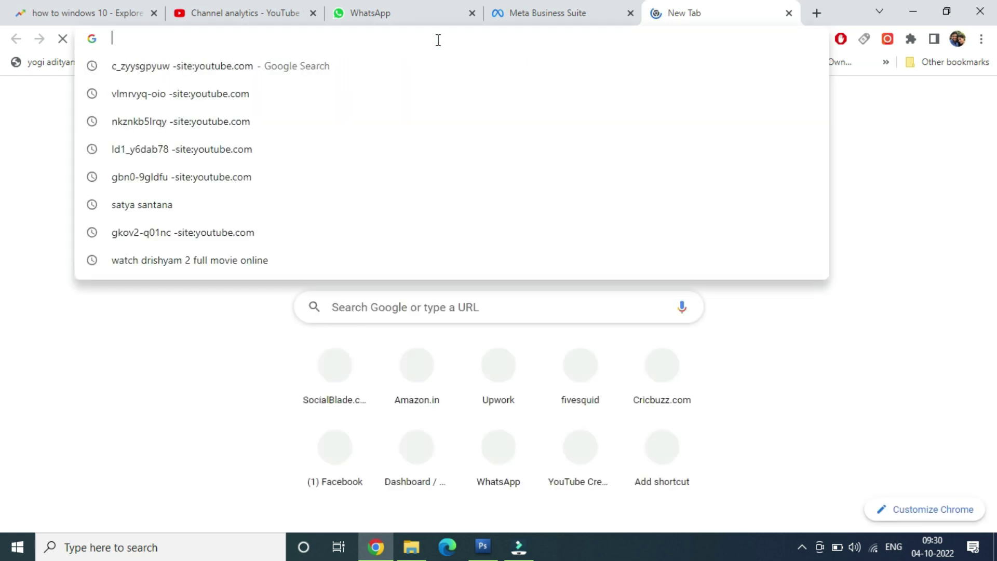
- Load the 'I Love My iPhone | Facebook' page via the facebook.com/ip address-bar suggestion
{"action": "type", "text": "facebook.com/"}
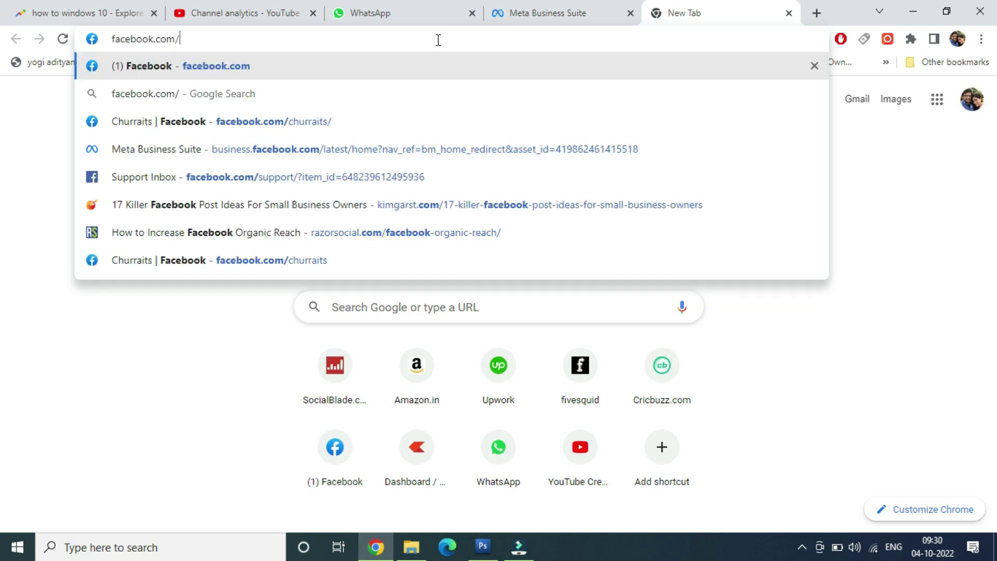
{"action": "type", "text": "ip"}
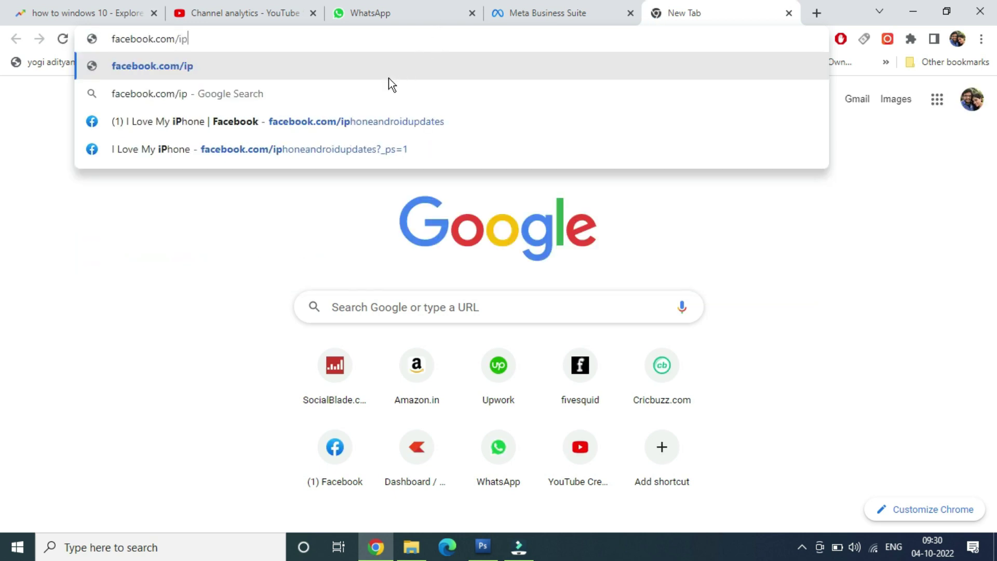
{"action": "left_click", "coordinate": [342, 135]}
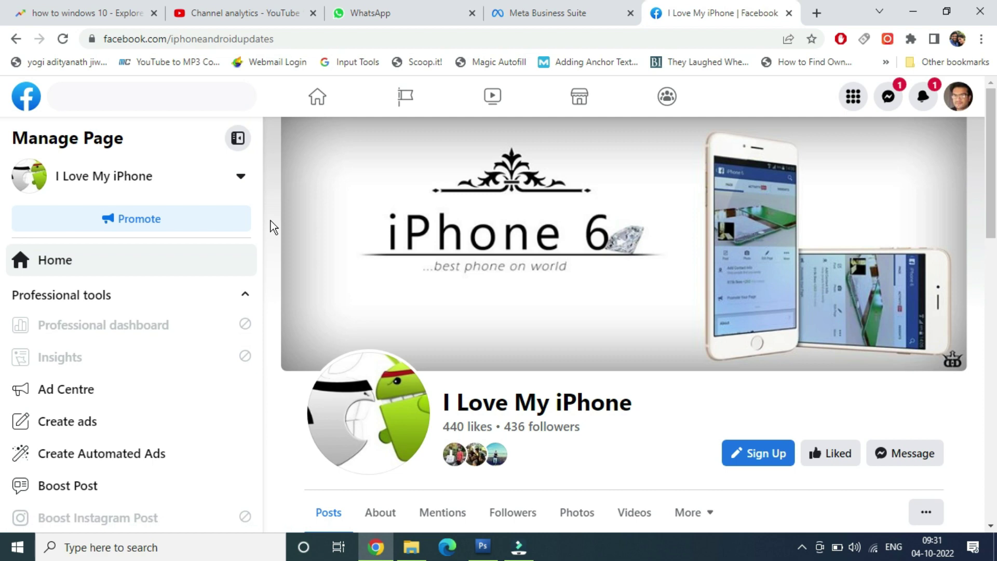
- Accept the 'Review changes to your Page' prompt with Get started, then scroll the updated I Love My iPhone page
{"action": "scroll", "coordinate": [270, 221], "scroll_direction": "down", "scroll_amount": 4}
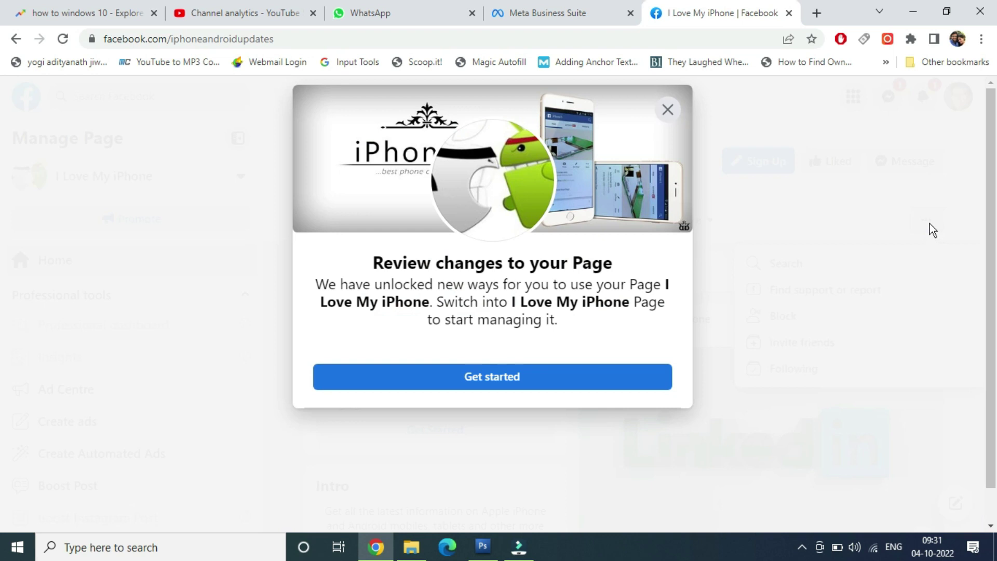
{"action": "left_click", "coordinate": [494, 375]}
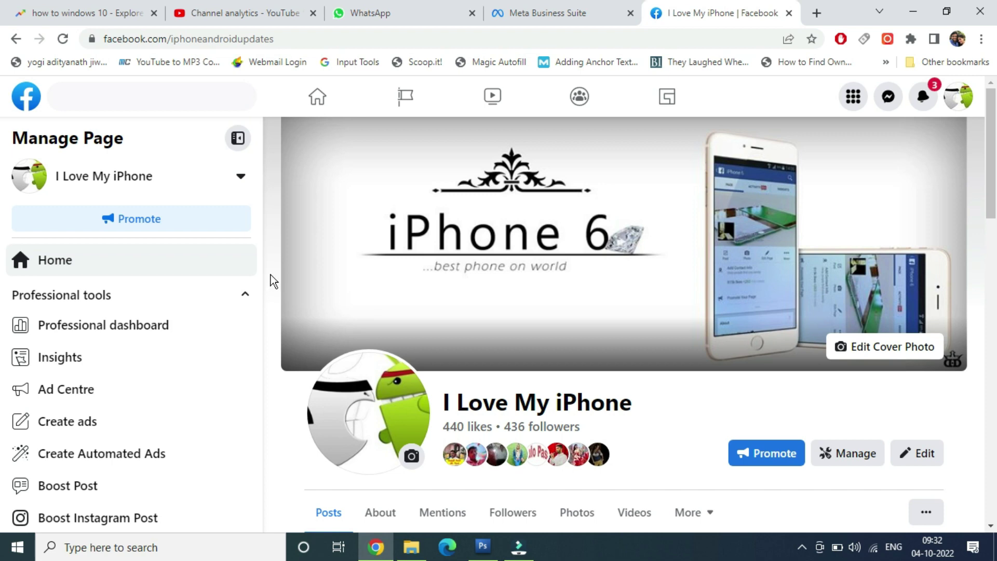
{"action": "scroll", "coordinate": [271, 274], "scroll_direction": "down", "scroll_amount": 7}
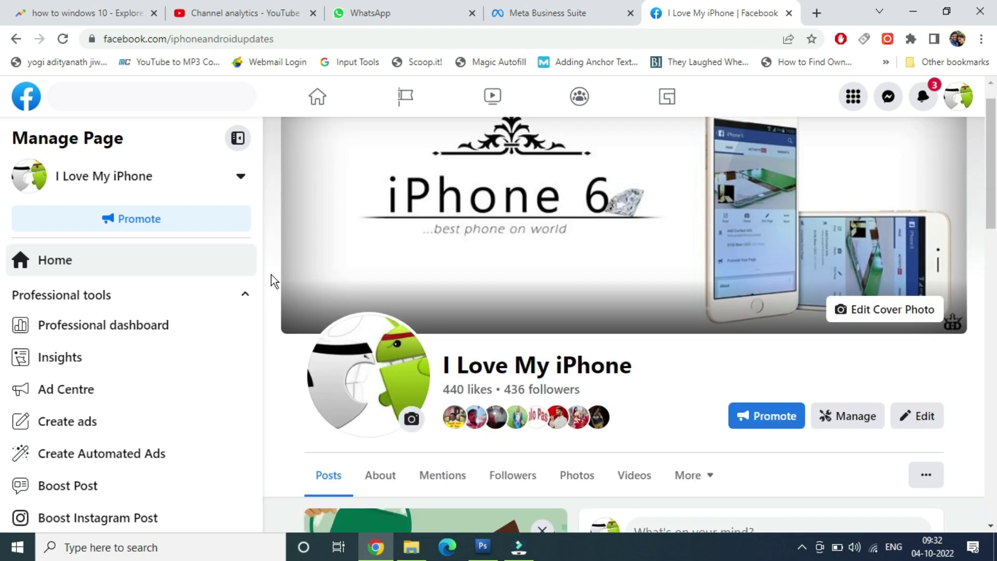
{"action": "scroll", "coordinate": [271, 274], "scroll_direction": "up", "scroll_amount": 7}
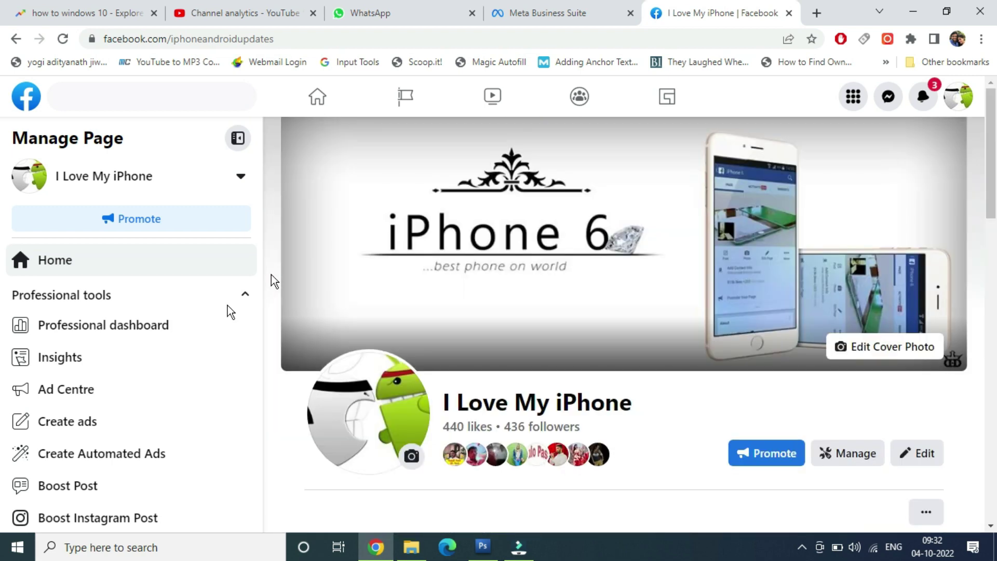
{"action": "scroll", "coordinate": [174, 349], "scroll_direction": "down", "scroll_amount": 2}
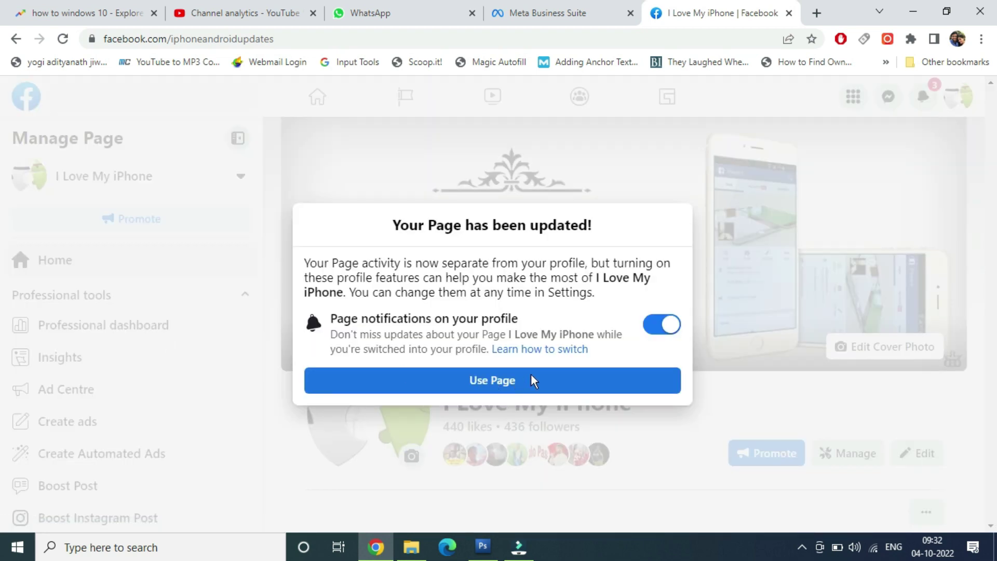
- Turn off profile notifications for the I Love My iPhone Page and choose Use Page
{"action": "left_click", "coordinate": [654, 335]}
{"action": "left_click", "coordinate": [481, 381]}
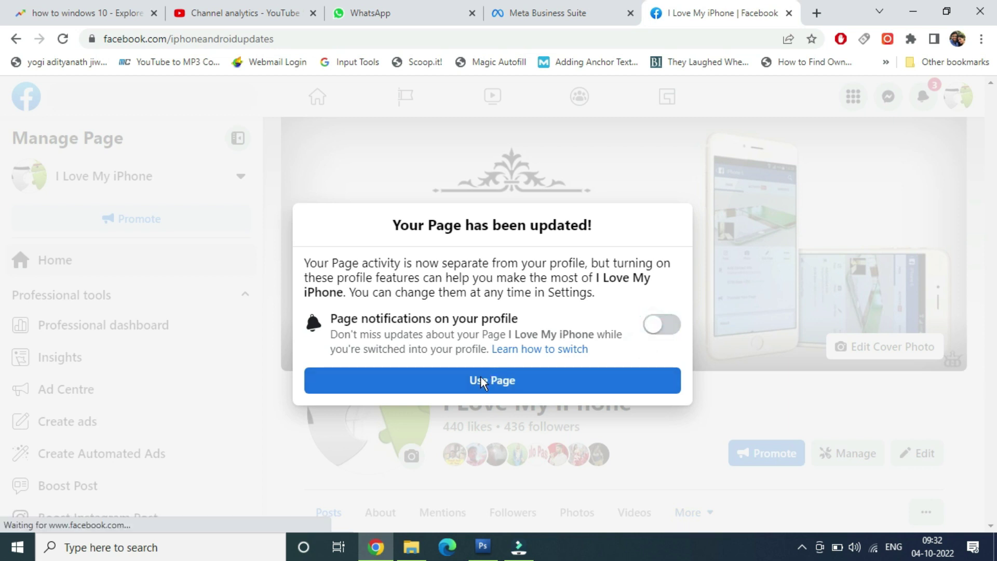
{"action": "left_click", "coordinate": [482, 382]}
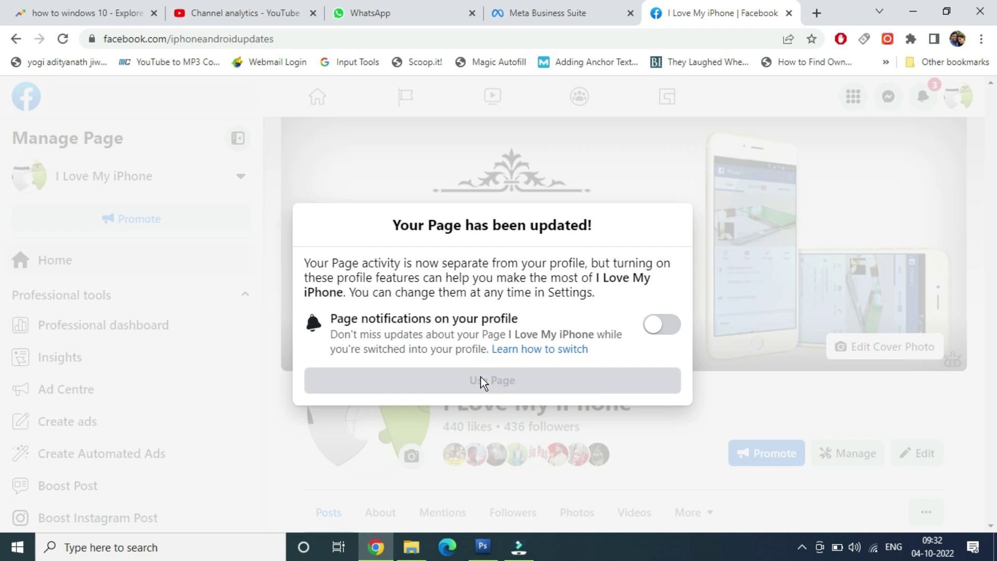